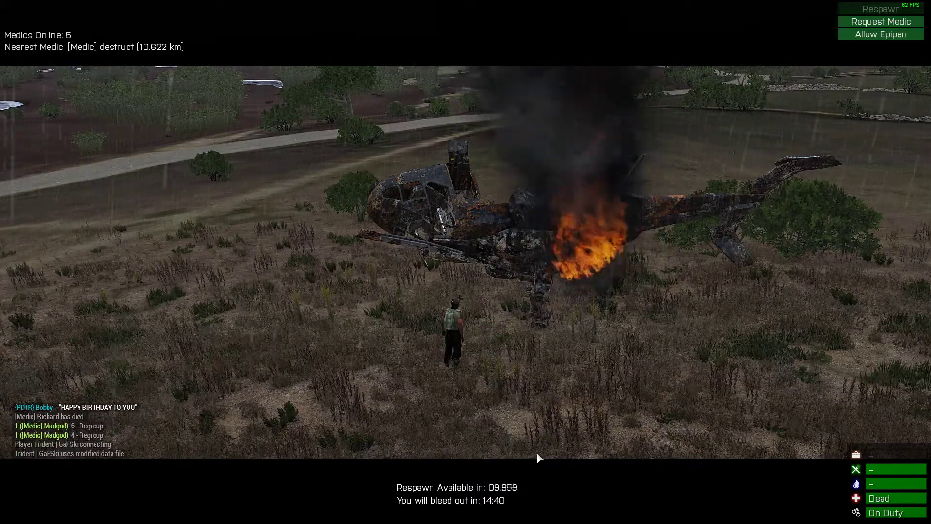
- Rename the newest ArmA 3 recording to 'Taru Explosion' and play the Taru Crash video
key("alt+Tab")
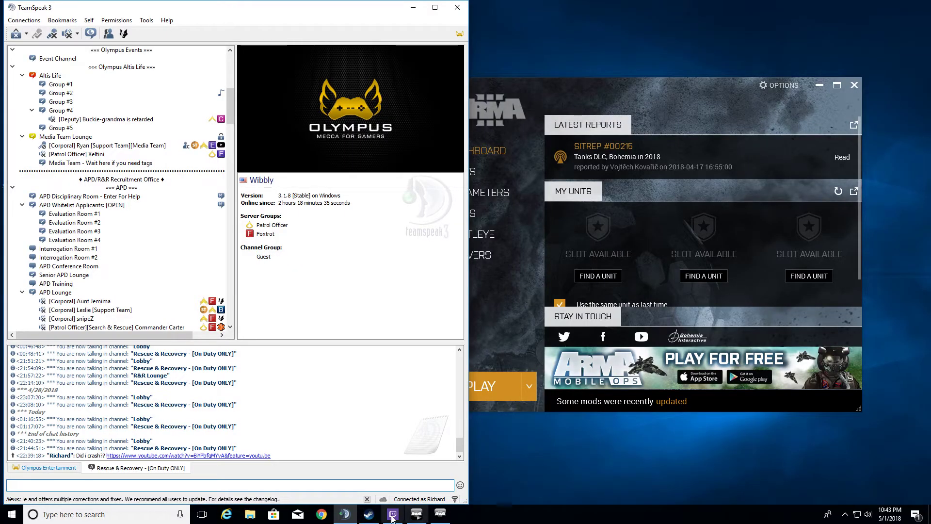
left_click(250, 514)
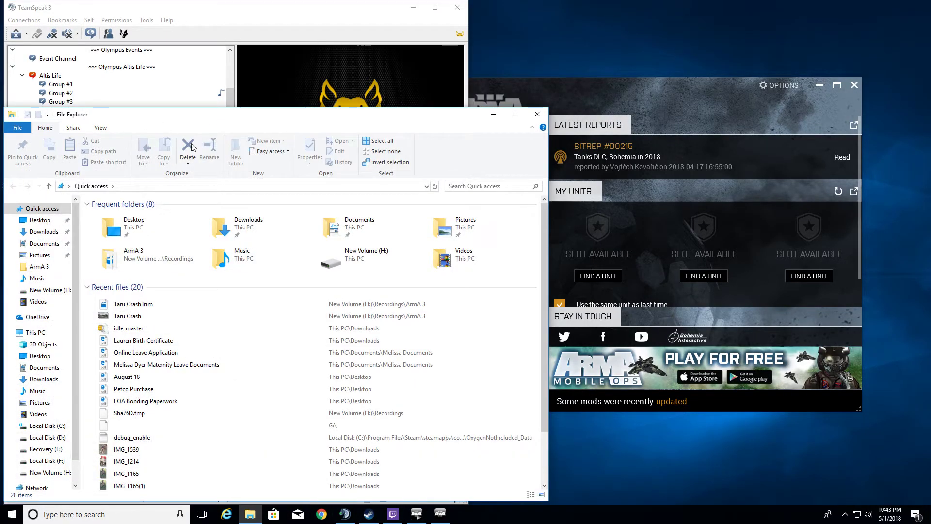
double_click(155, 261)
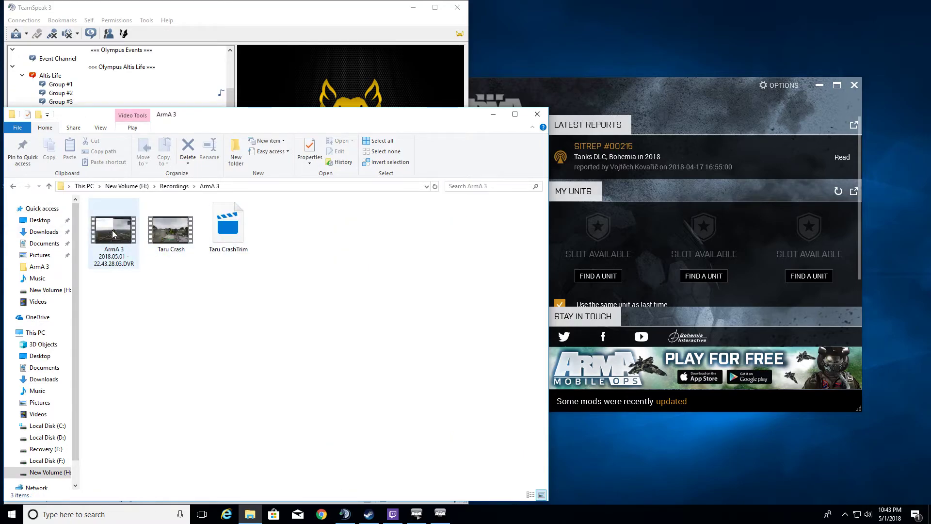
right_click(113, 234)
left_click(134, 409)
type("Taru Explosion")
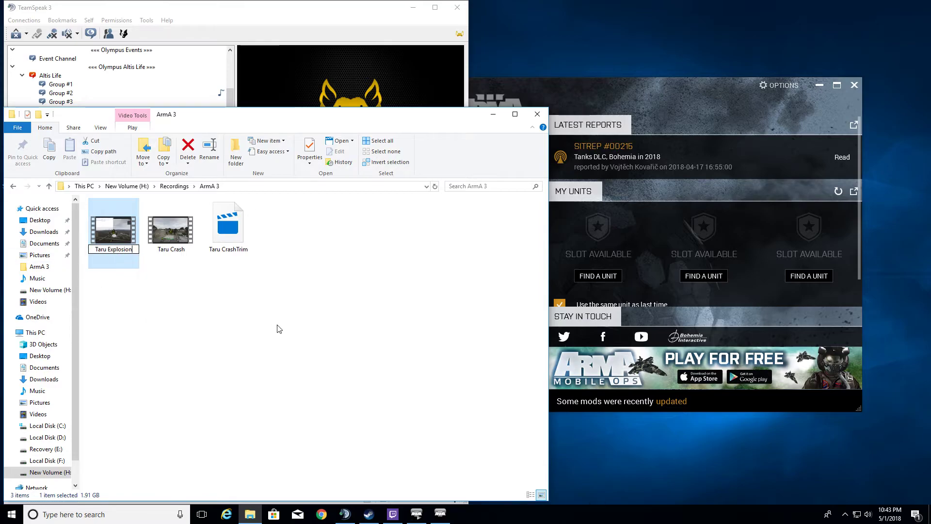
key("Return")
double_click(113, 228)
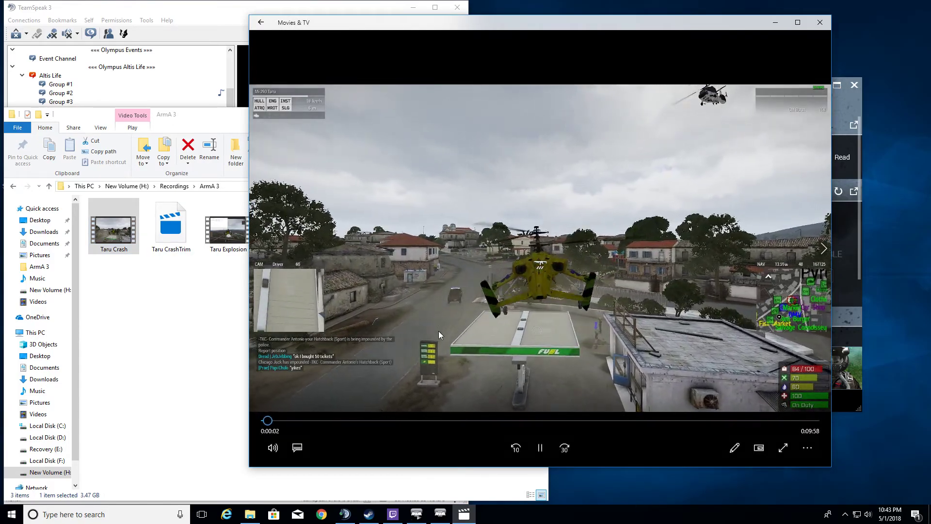
- Play Taru Explosion, move the player window right, and open its editing options for trimming
double_click(228, 228)
mouse_move(752, 28)
left_mouse_down()
mouse_move(618, 29)
mouse_move(832, 37)
mouse_move(819, 31)
left_mouse_up()
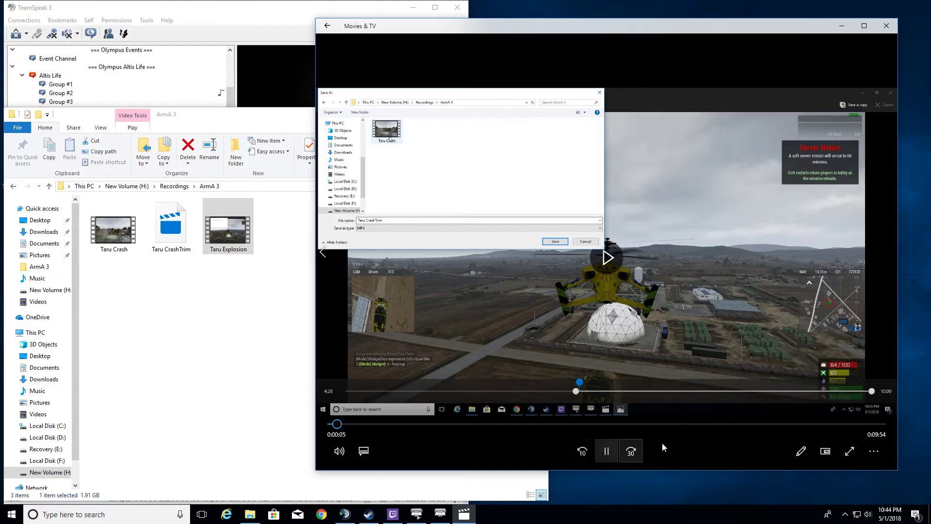
left_click(801, 451)
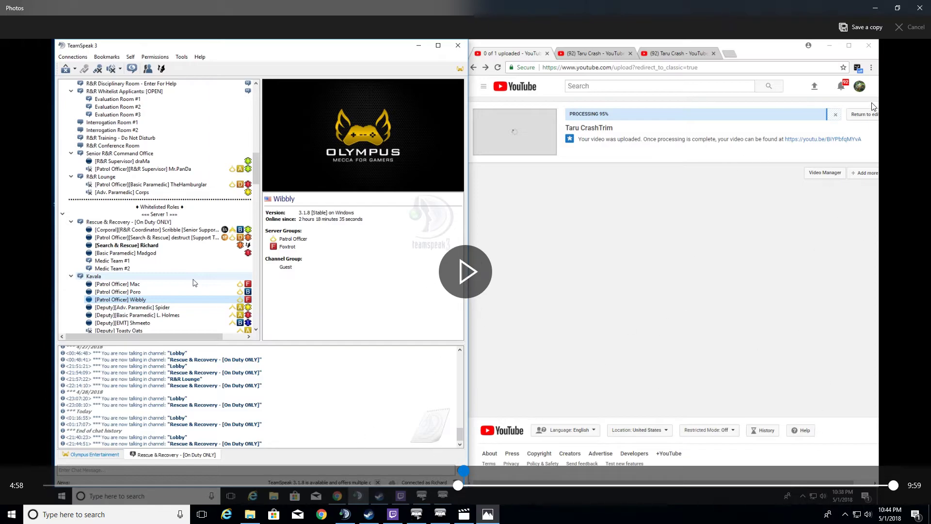
- Try saving the trim over the original Taru Explosion.mp4, then dismiss the permission error
left_click(861, 27)
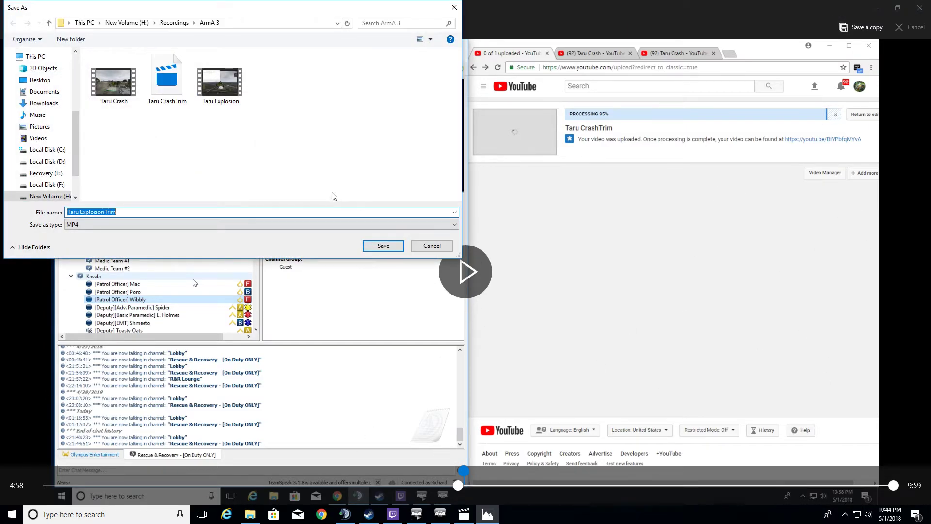
left_click(127, 212)
key("BackSpace")
left_click(375, 245)
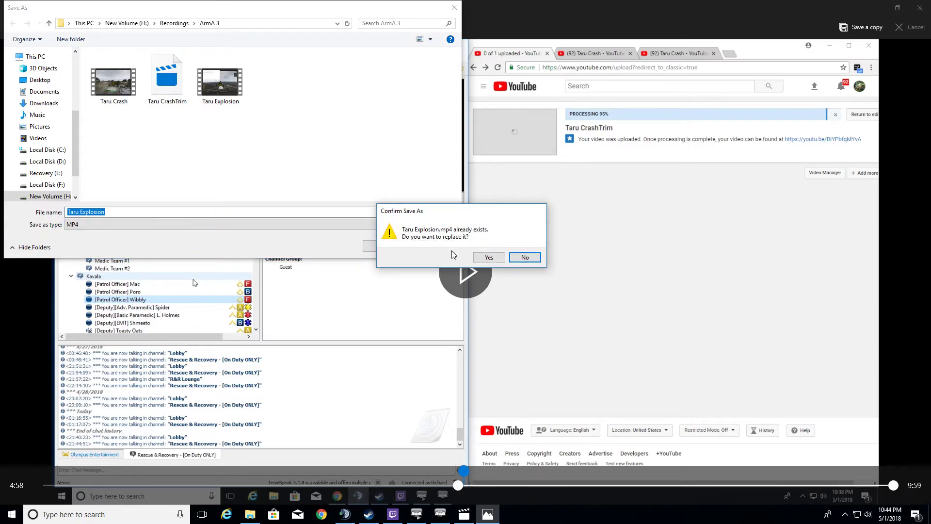
left_click(493, 258)
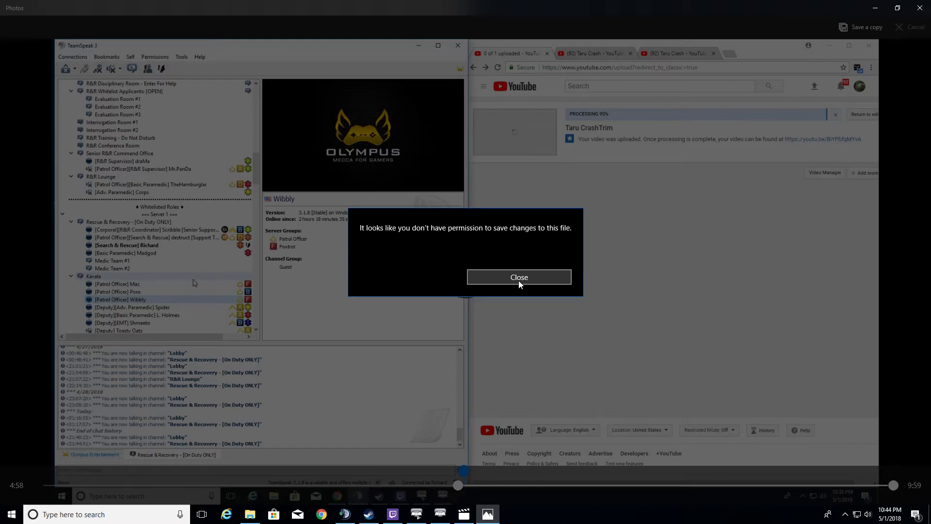
left_click(518, 280)
- Save the trimmed clip as a copy named 'Taru ExplosionTrim'
double_click(712, 2)
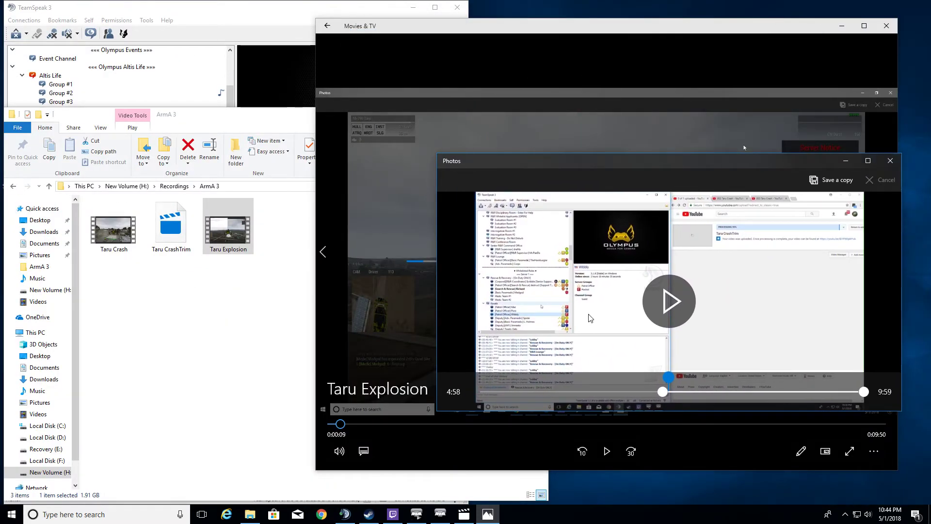
left_click(831, 180)
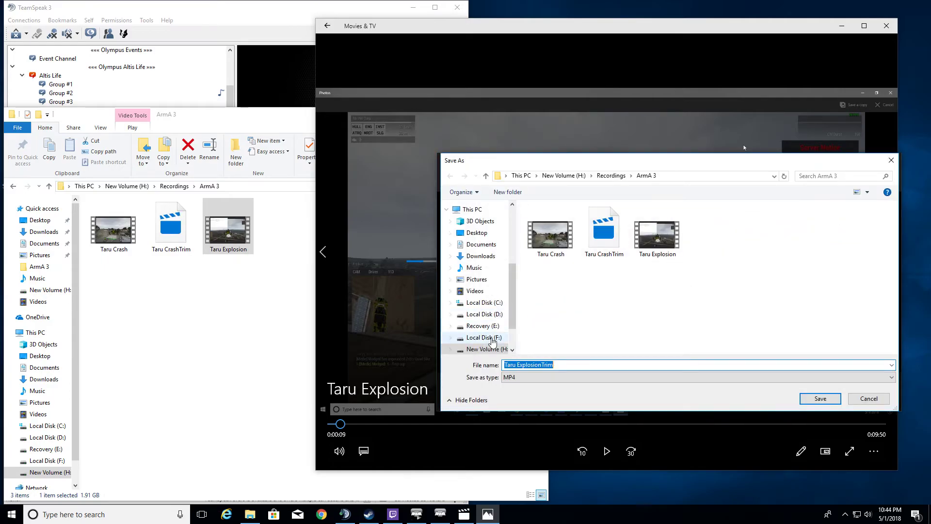
left_click(573, 364)
left_click(818, 397)
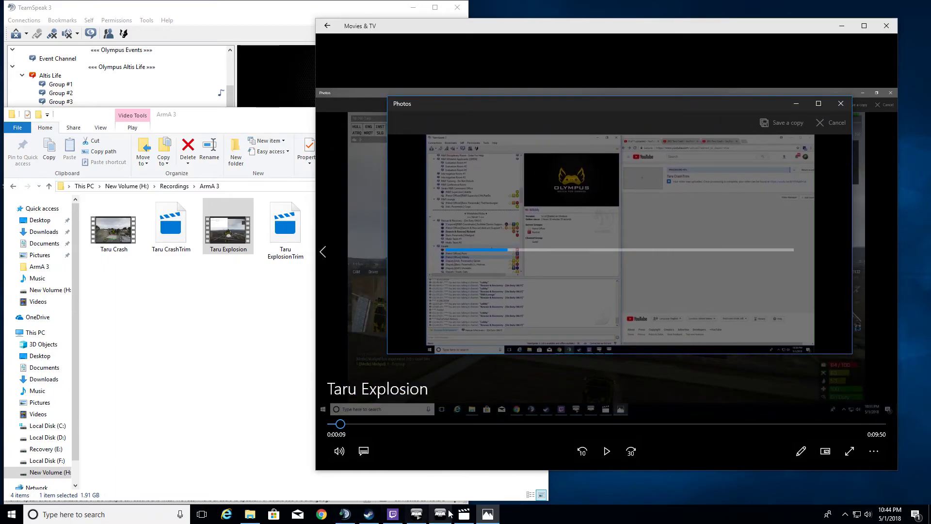
- Open YouTube in Chrome and go to Creator Studio to upload
left_click(322, 514)
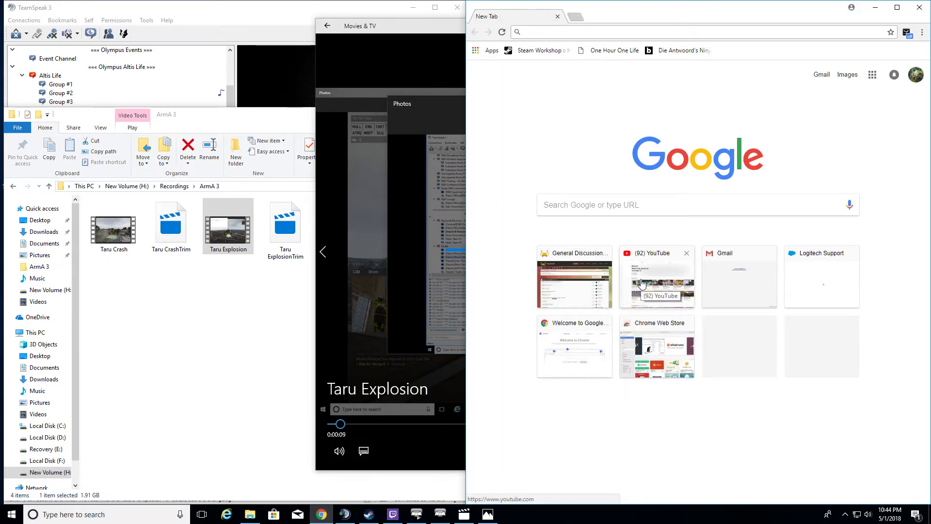
left_click(643, 282)
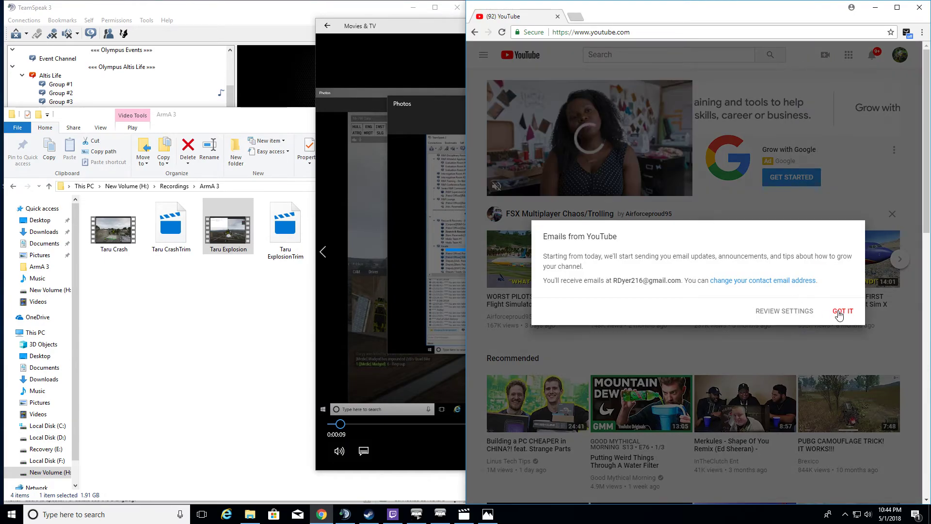
left_click(841, 313)
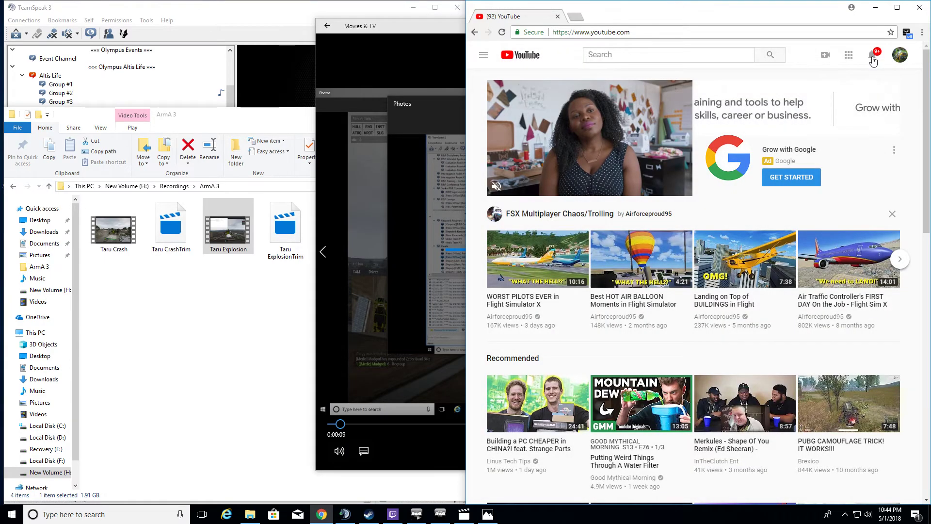
left_click(900, 55)
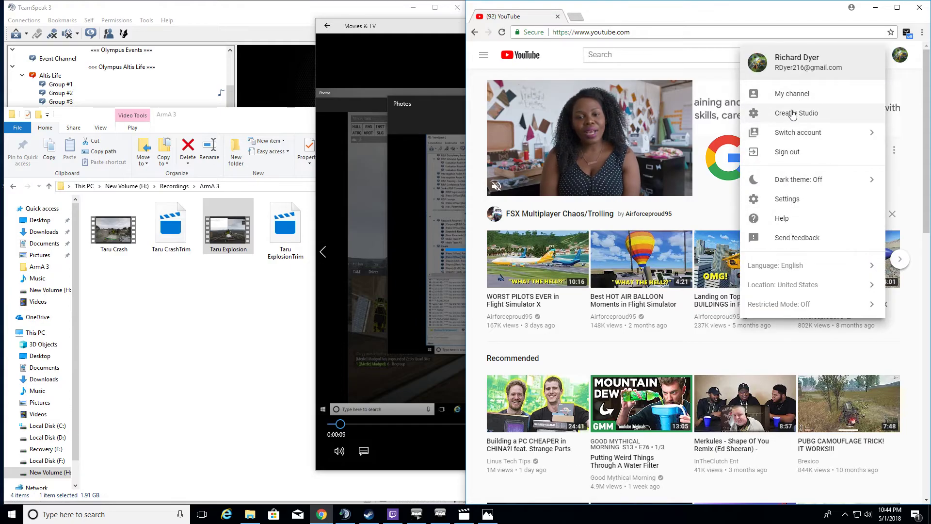
left_click(820, 113)
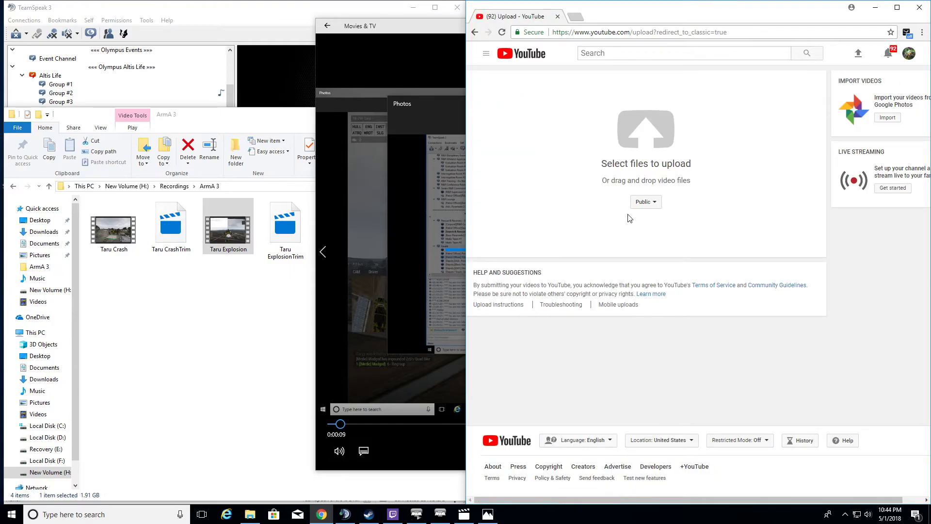
- Drag Taru ExplosionTrim onto YouTube's upload page, then close File Explorer
left_click(300, 240)
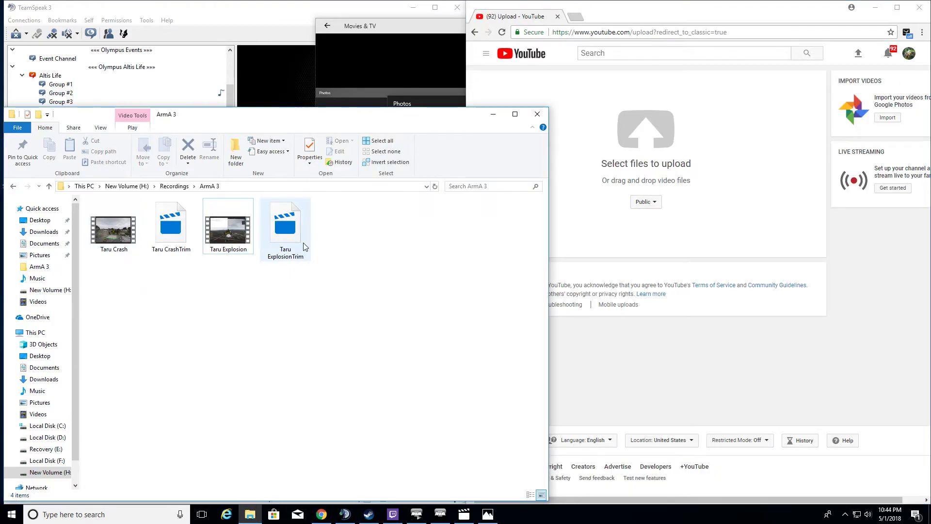
left_click_drag(300, 240, 653, 156)
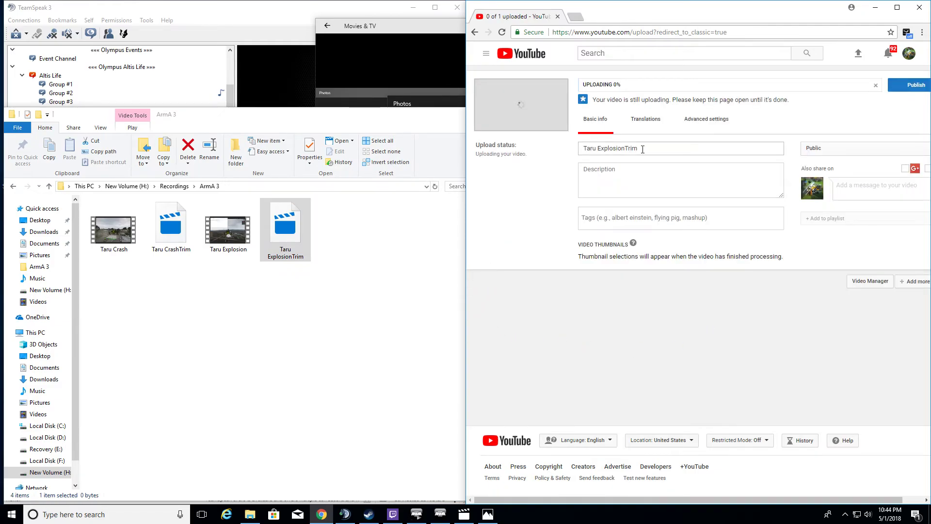
left_click(353, 125)
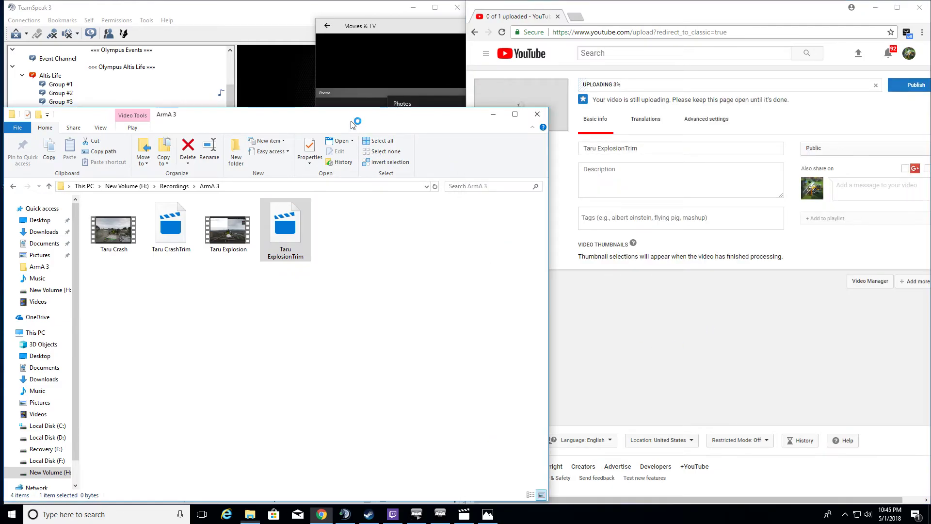
left_click(536, 120)
left_click(363, 45)
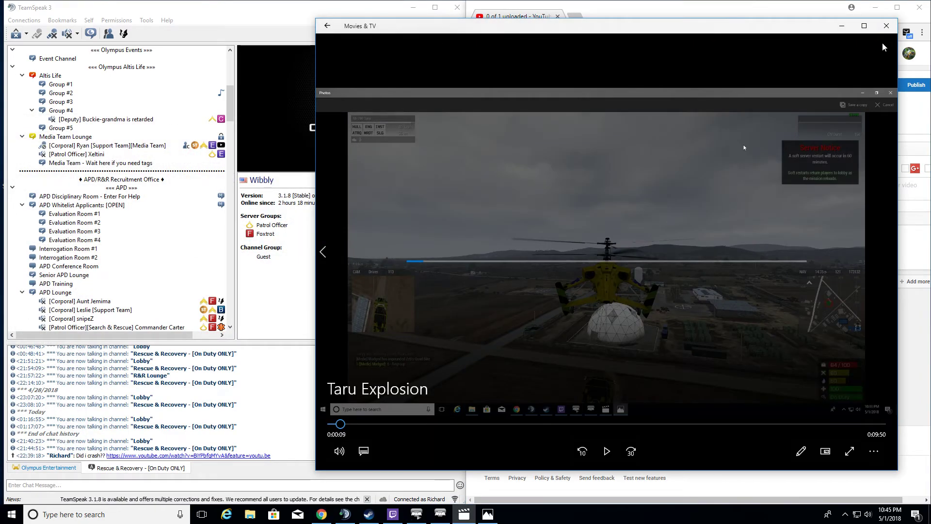
- Open olympus-entertainment.com in a new Chrome tab and maximize the browser
left_click(320, 512)
left_click(577, 17)
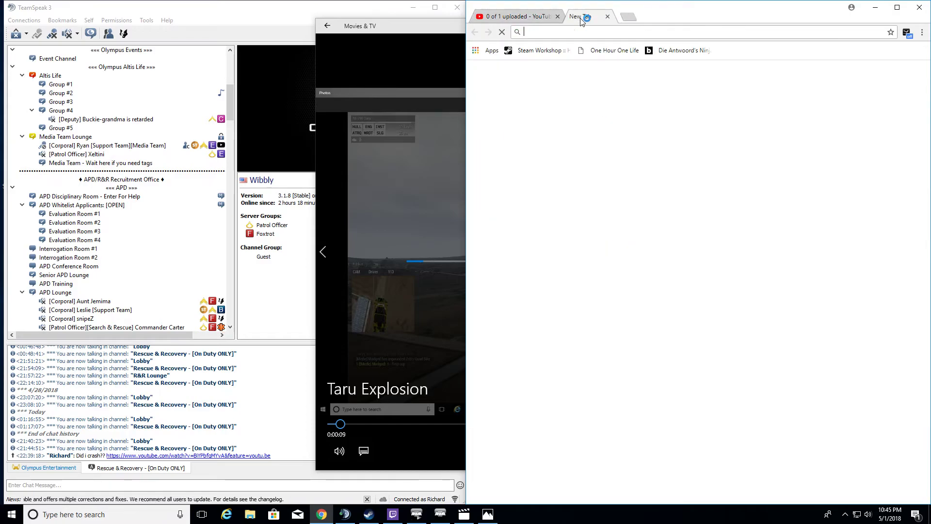
type("ol")
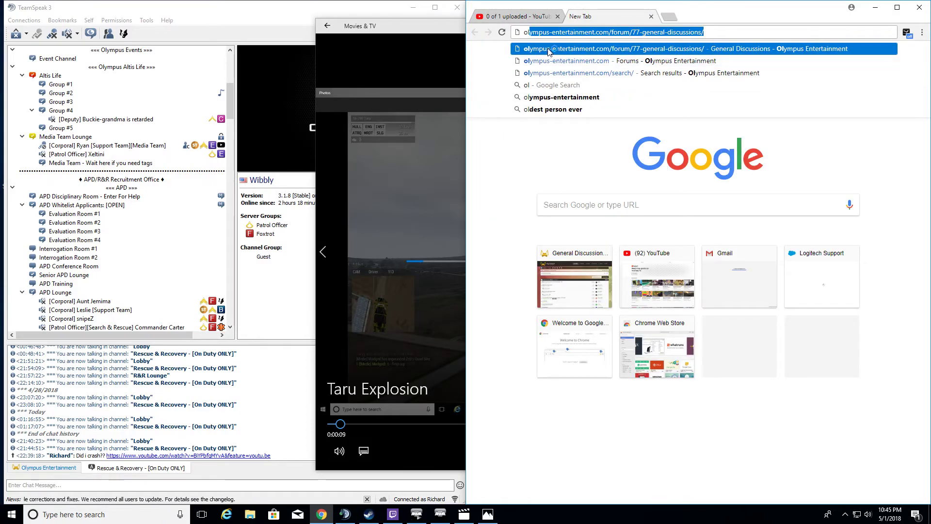
left_click(549, 50)
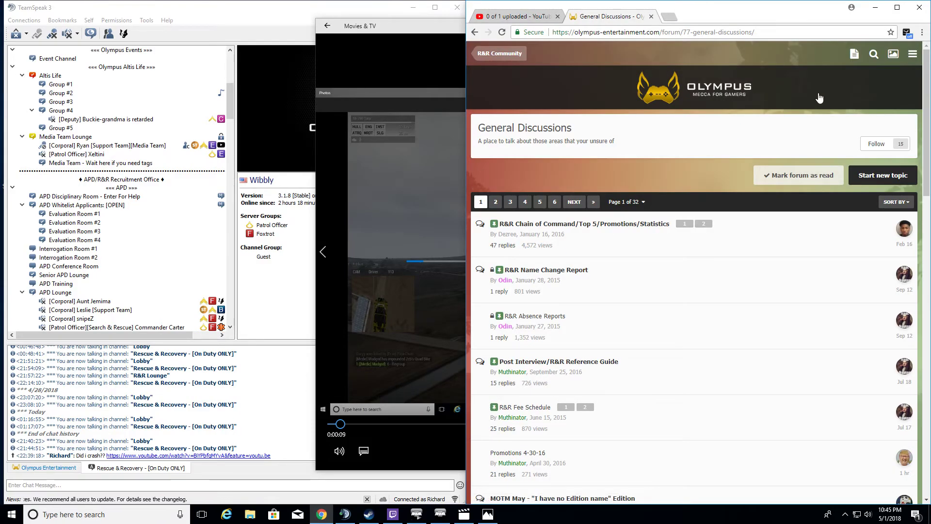
left_click(915, 51)
left_click(790, 62)
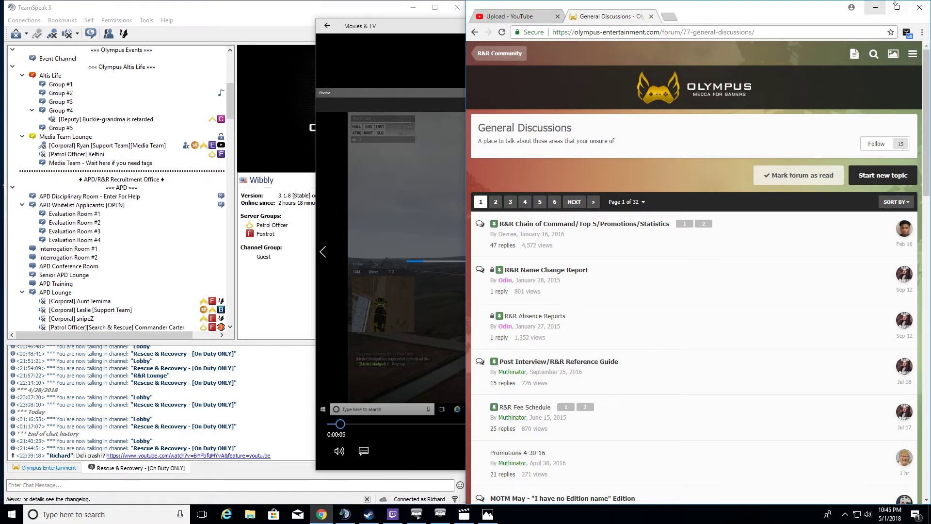
left_click(897, 7)
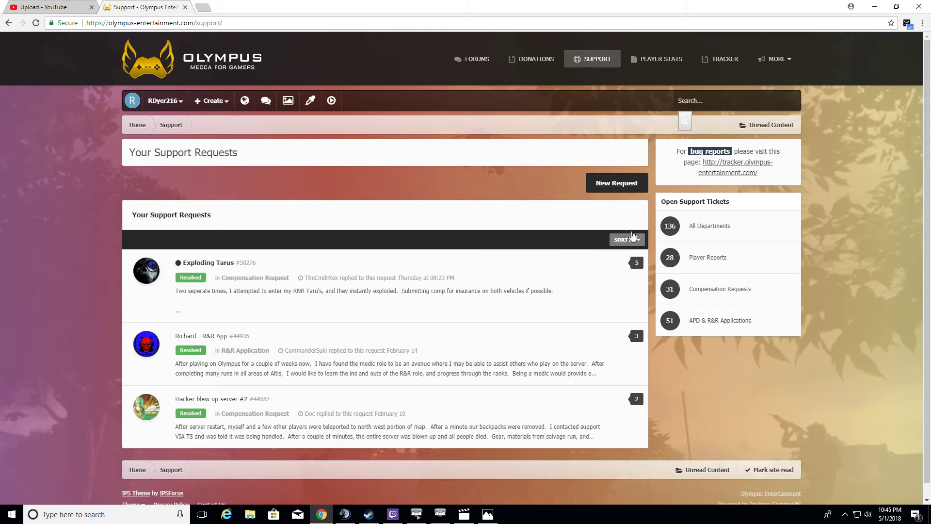
- Create a new request titled 'Taru exploding went entering' under the Compensation Request department
left_click(601, 184)
left_click(221, 117)
type("Taru Exploding went entering")
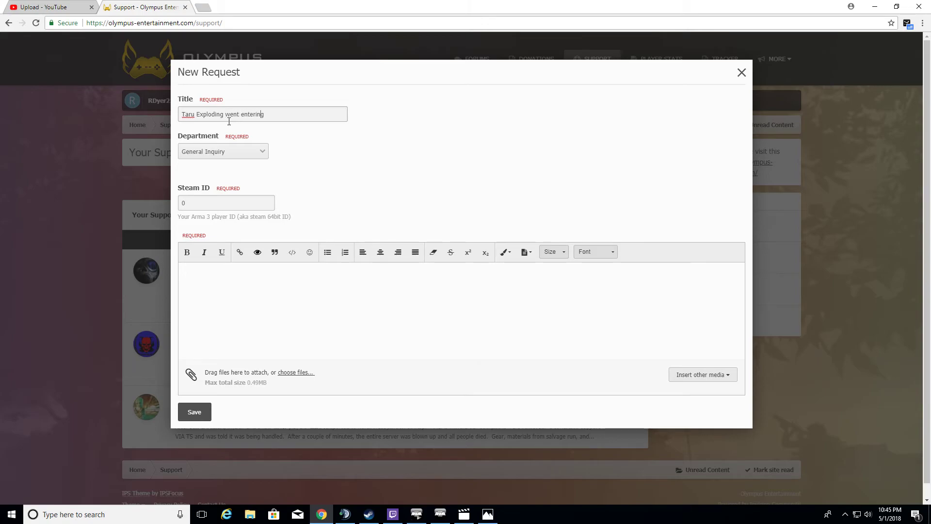
key("BackSpace")
type("e")
left_click(244, 154)
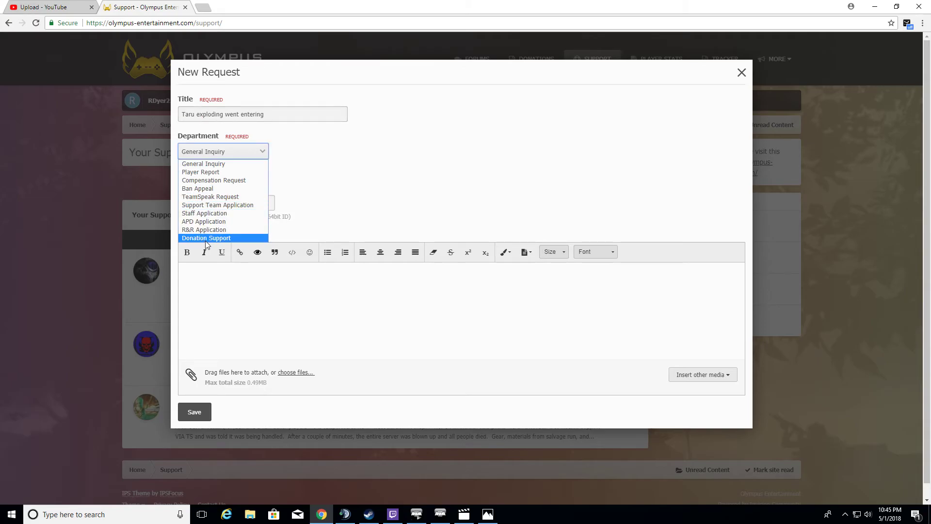
left_click(200, 180)
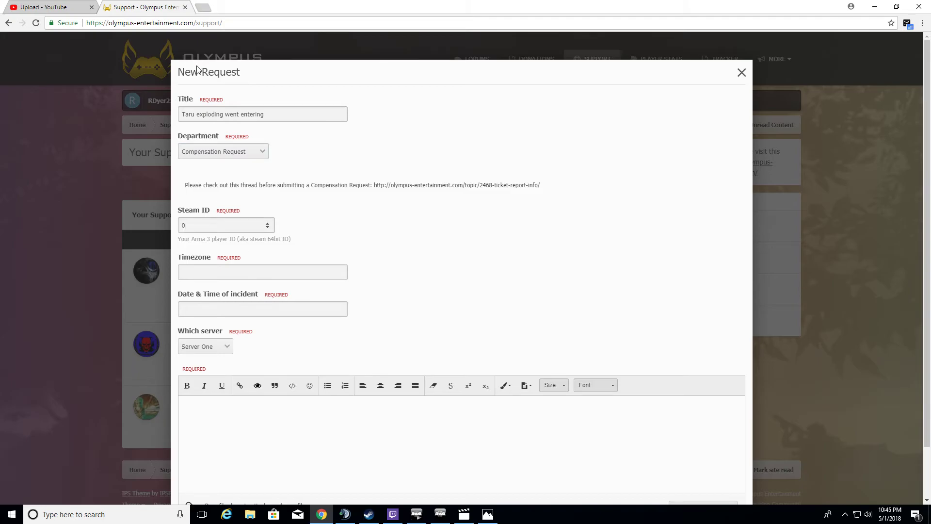
left_click(368, 513)
- Open your Steam community profile and select the 64-bit Steam ID in its address
mouse_move(149, 34)
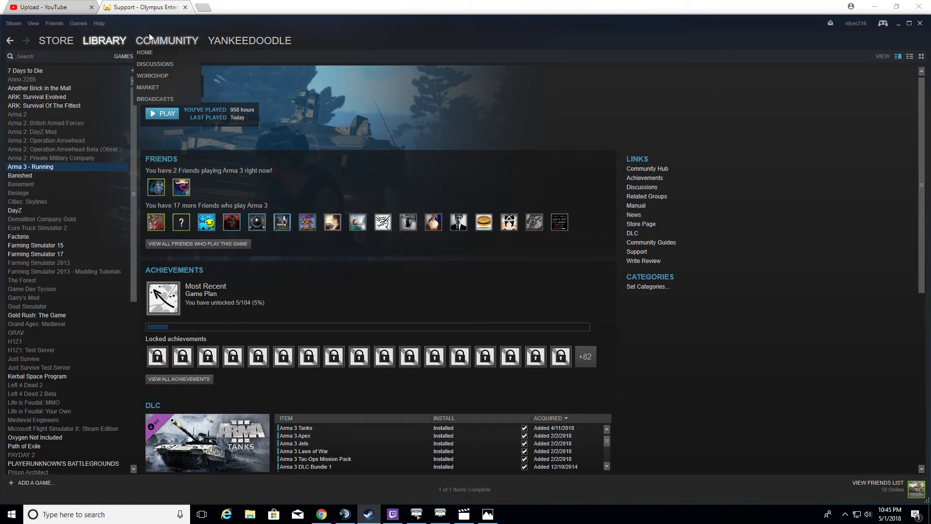
left_click(218, 40)
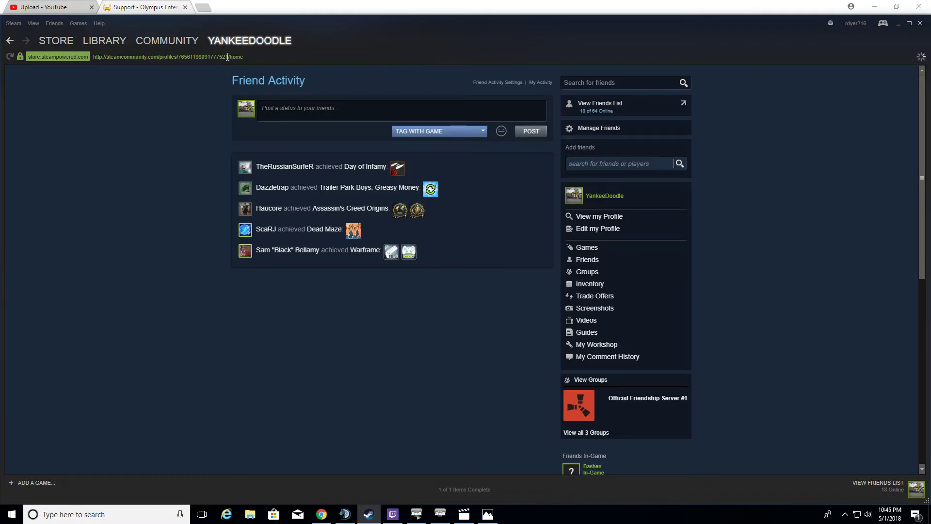
left_click_drag(178, 57, 212, 58)
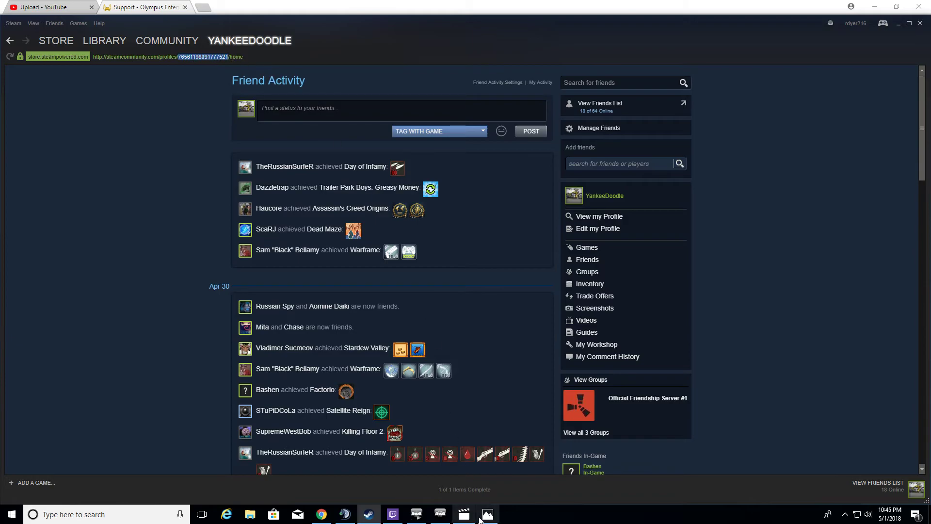
mouse_move(440, 513)
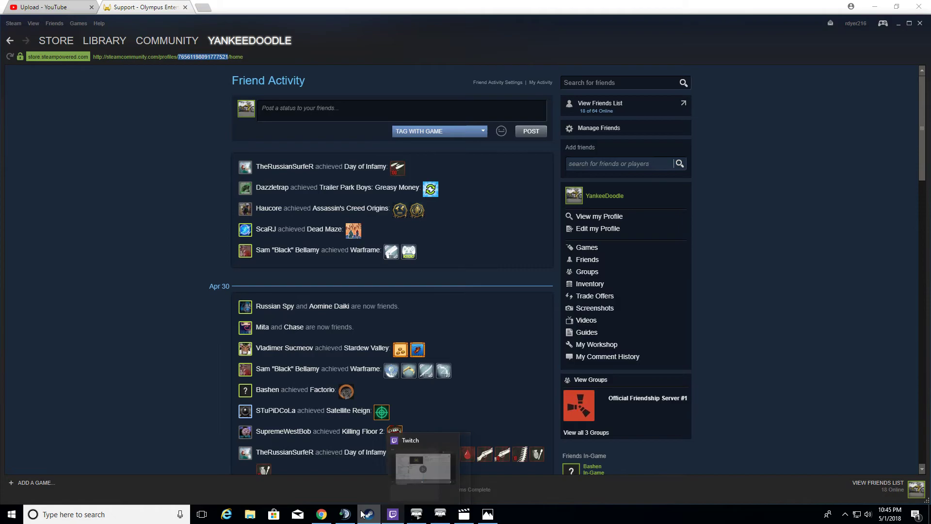
left_click(321, 514)
- Paste the Steam ID, choose Eastern Time, and enter 5/1/18 @ 10:40pm as incident time
key("ctrl+v")
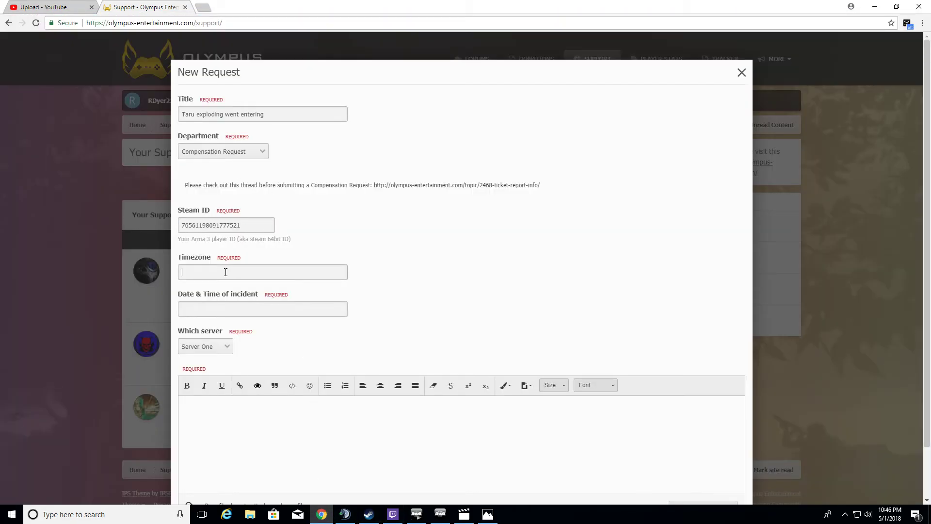
left_click(225, 272)
left_click(211, 286)
left_click(212, 308)
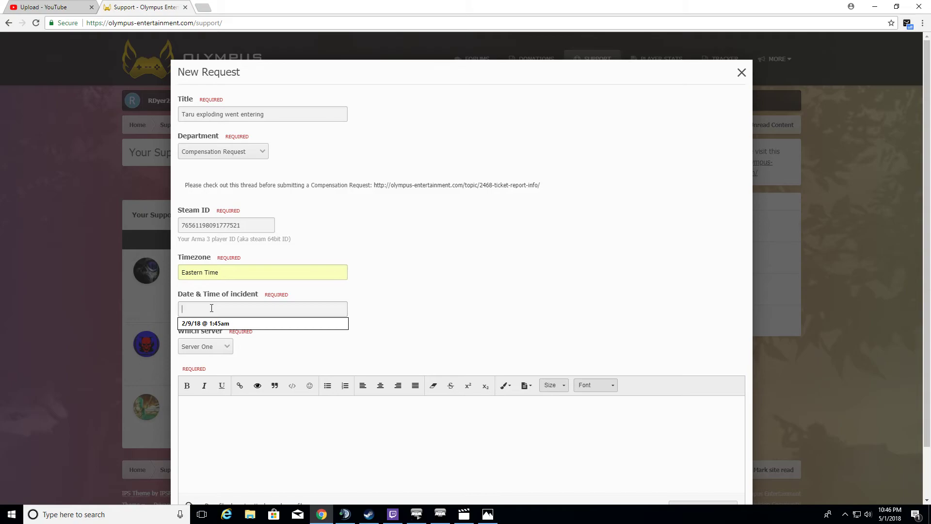
type("5/1/18 @ 10:40pm")
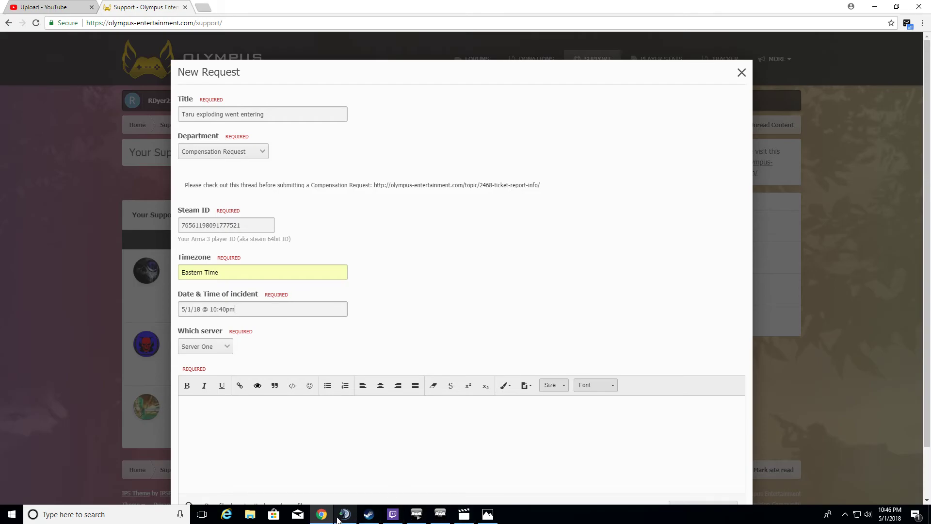
- Pick Server Two as the incident server, then check TeamSpeak before returning to the form
left_click(222, 347)
left_click(197, 367)
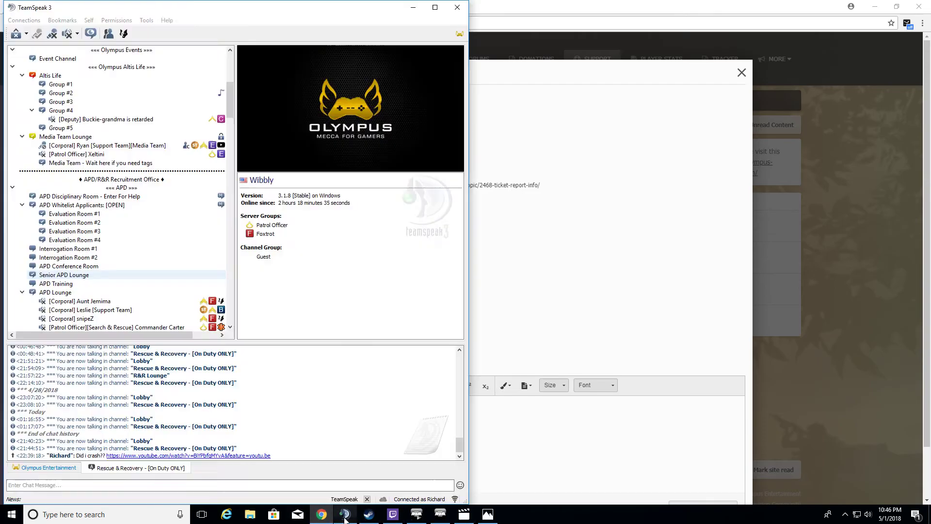
left_click(345, 517)
scroll(128, 228, "down", 10)
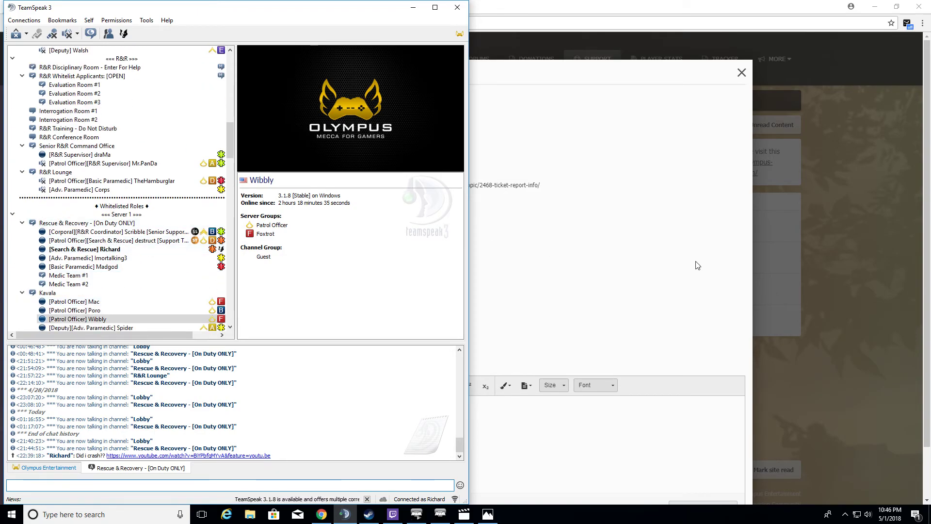
left_click(625, 281)
- Set the server back to Server One and describe the Taru randomly exploding mid-field
left_click(226, 345)
left_click(199, 358)
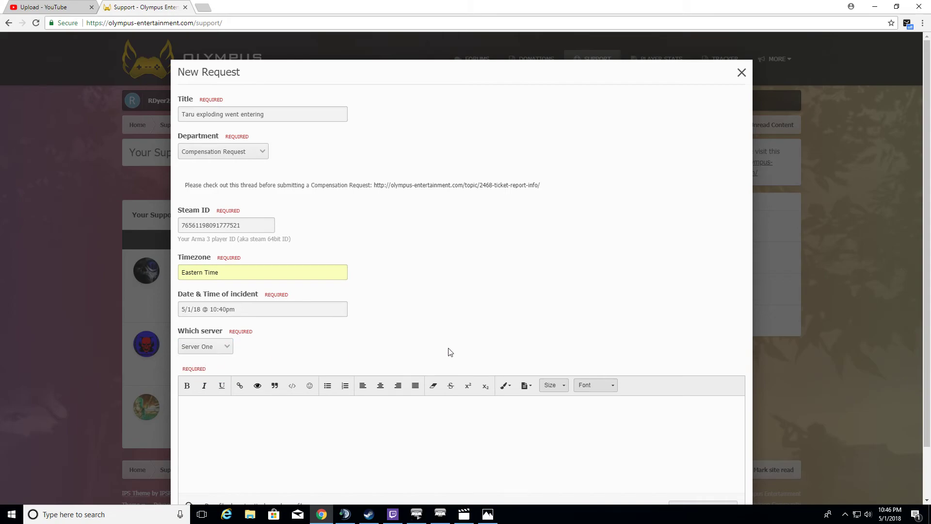
left_click(246, 411)
type("Taru randomly exploded in middle of field.  Requesting compensation.  On going occurance with this vehicle.")
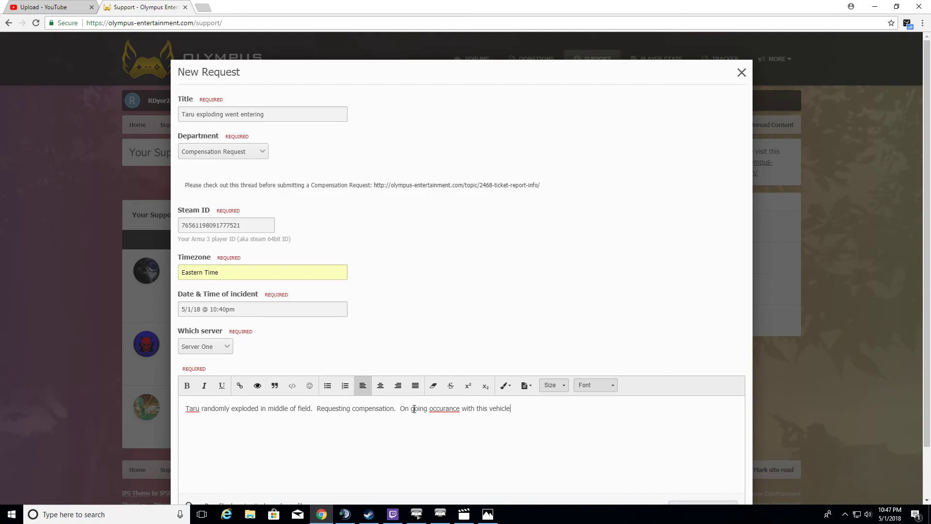
scroll(381, 397, "down", 2)
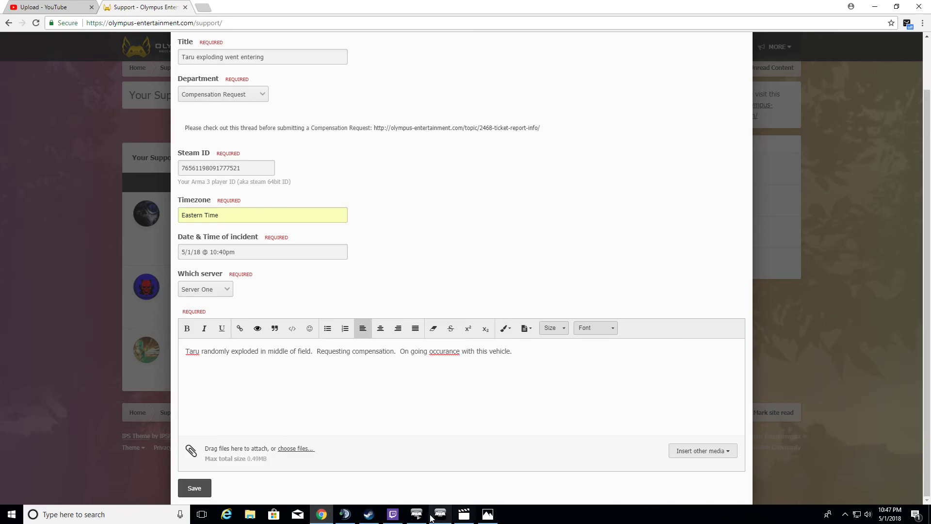
- Switch back to the Upload - YouTube tab in Chrome
left_click(446, 519)
left_click(445, 519)
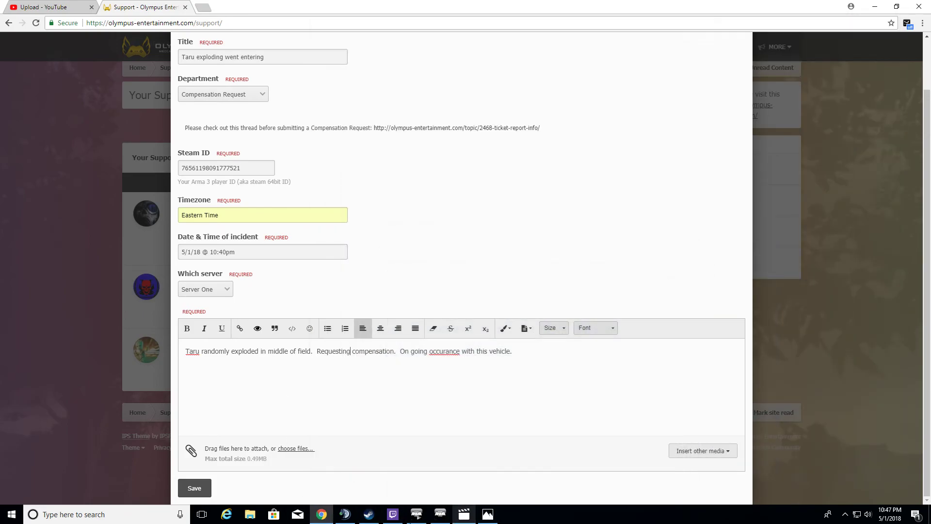
left_click(57, 6)
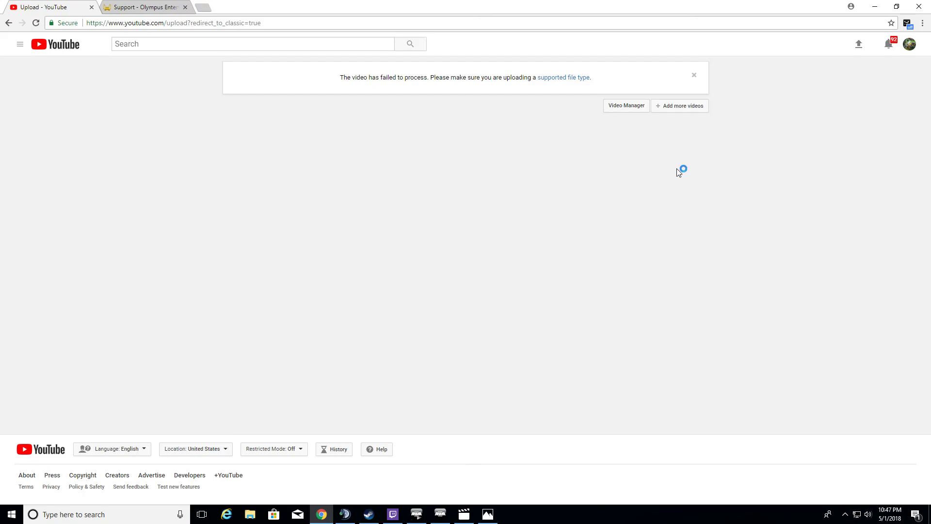
- Return to the Creator Studio dashboard, restore Chrome beside TeamSpeak, and open a new upload page
left_click(8, 23)
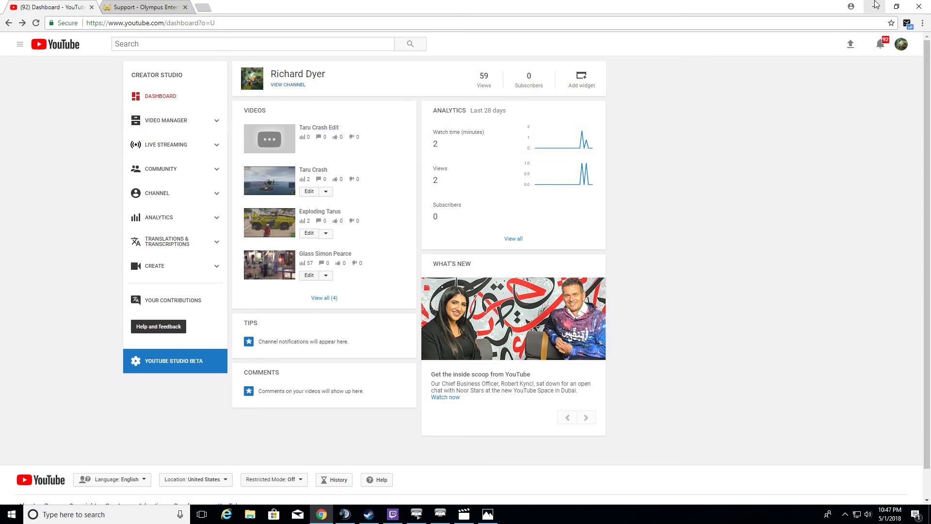
left_click(896, 7)
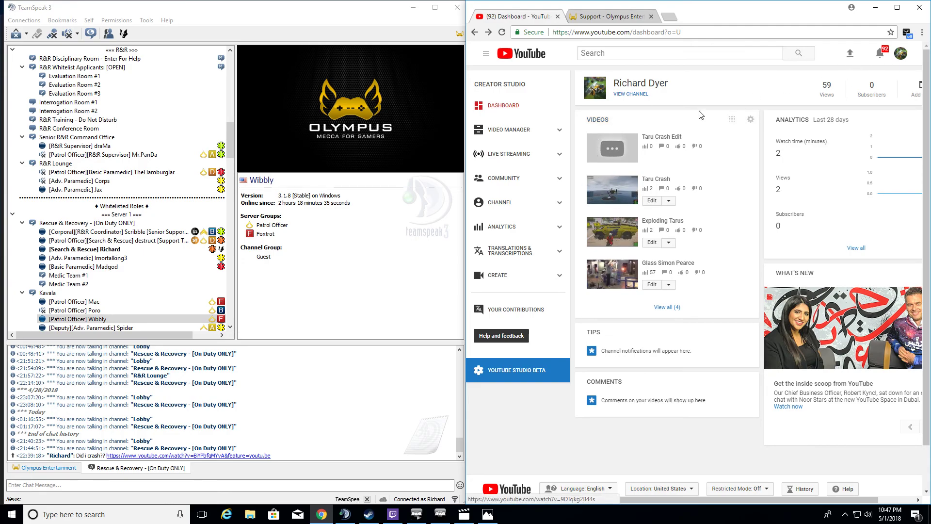
left_click(850, 53)
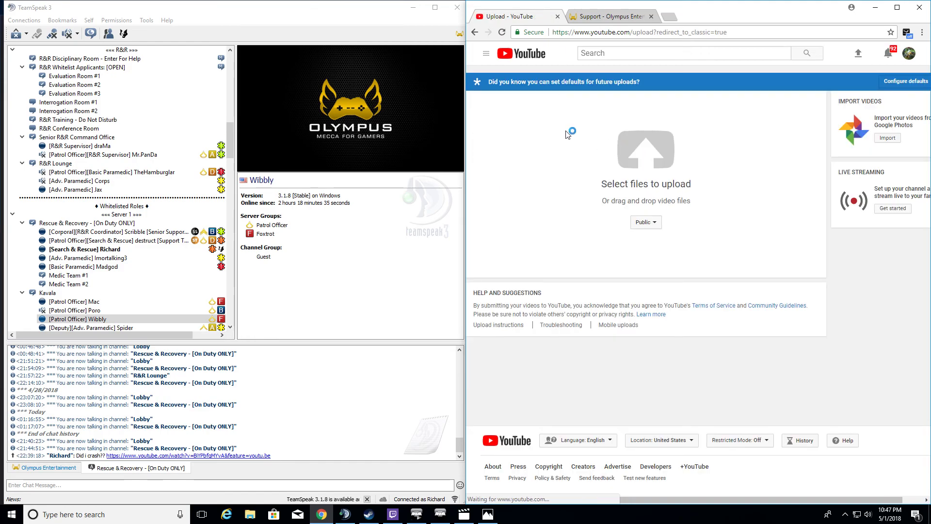
- Drag Taru ExplosionTrim from the Recordings > ArmA 3 folder onto YouTube's upload area
left_click(250, 514)
double_click(138, 272)
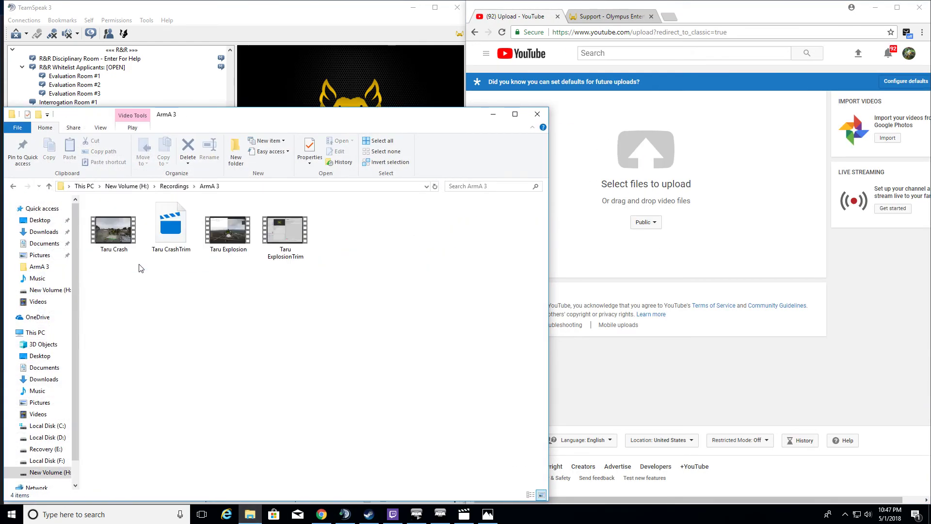
mouse_move(286, 228)
left_mouse_down()
mouse_move(297, 241)
mouse_move(645, 146)
left_mouse_up()
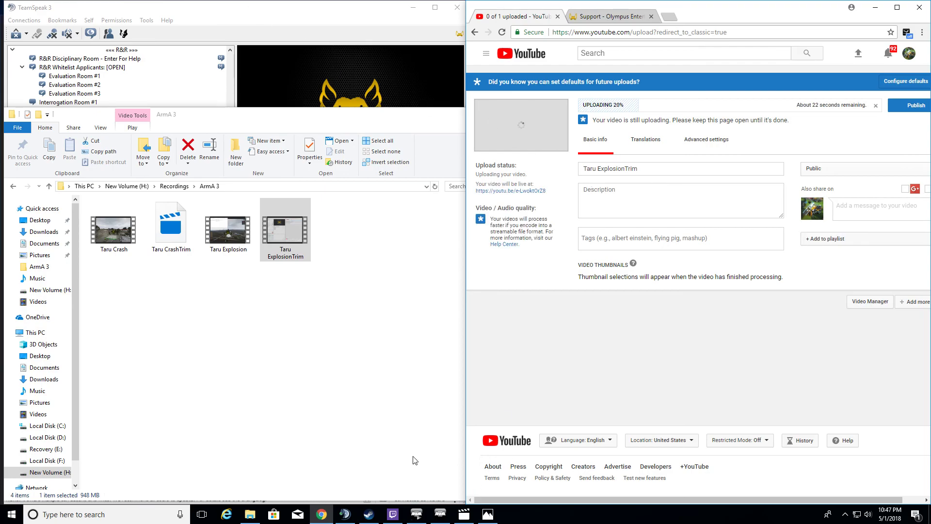
- Respawn in Arma 3 at Sofia after previewing the Athira spawn point
left_click(440, 513)
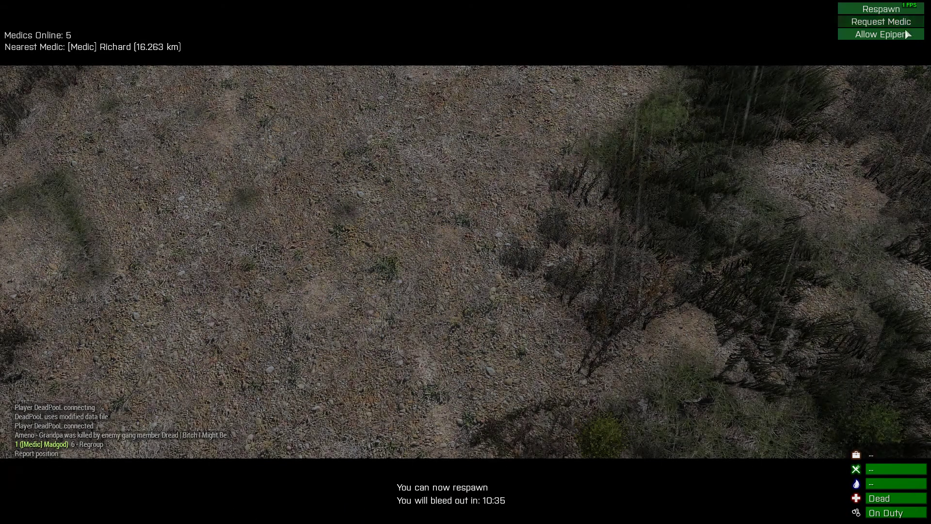
left_click(883, 11)
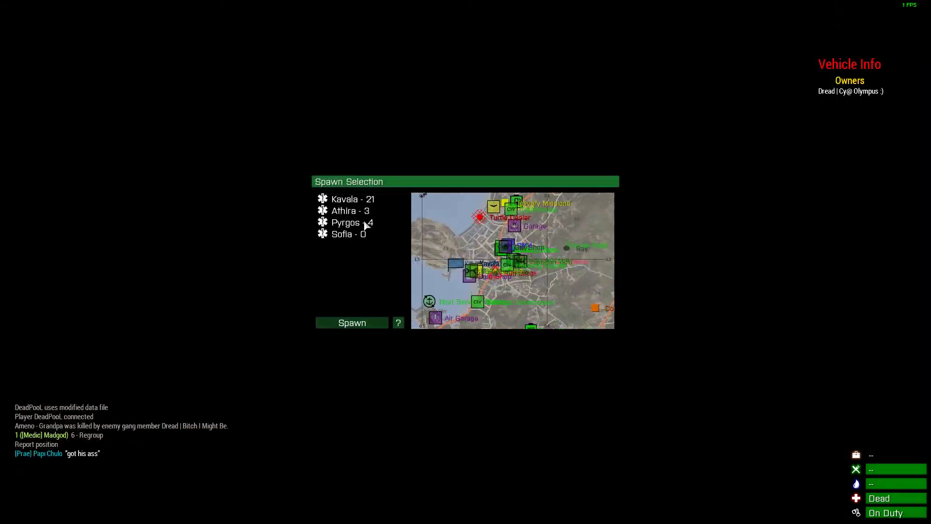
left_click(357, 211)
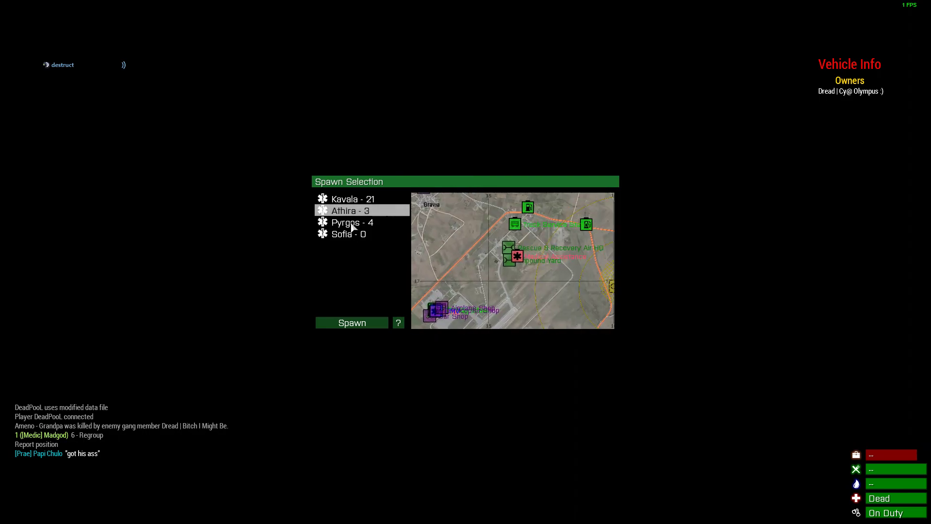
left_click(349, 234)
left_click(351, 322)
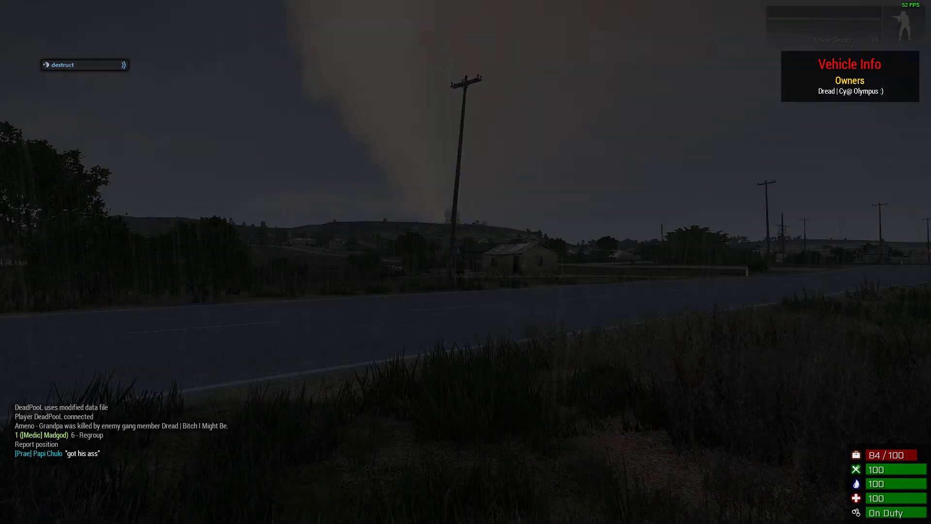
- Check the island map for the way to the garage beside the medical helipad
key("m")
scroll(465, 262, "down", 8)
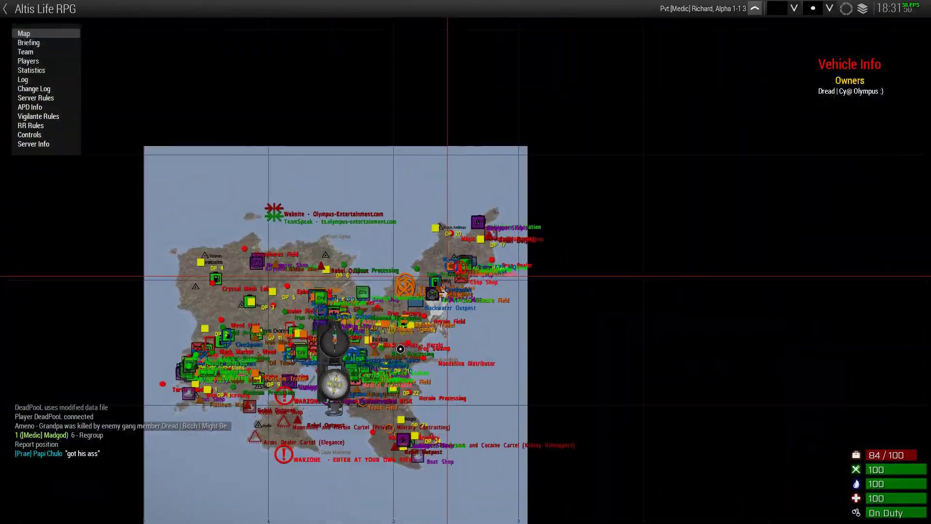
key("m")
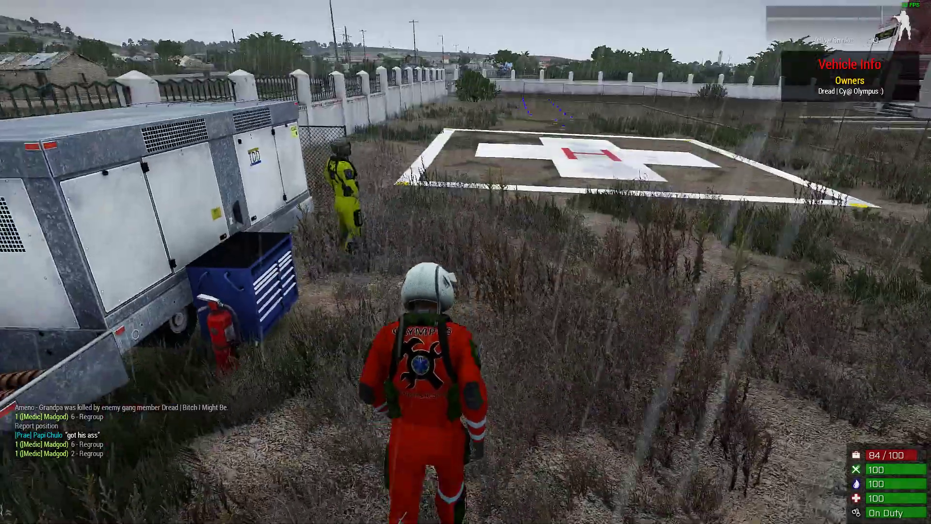
- Retrieve the second, uninsured Mi-290 Taru from the garage onto the helipad
key("w")
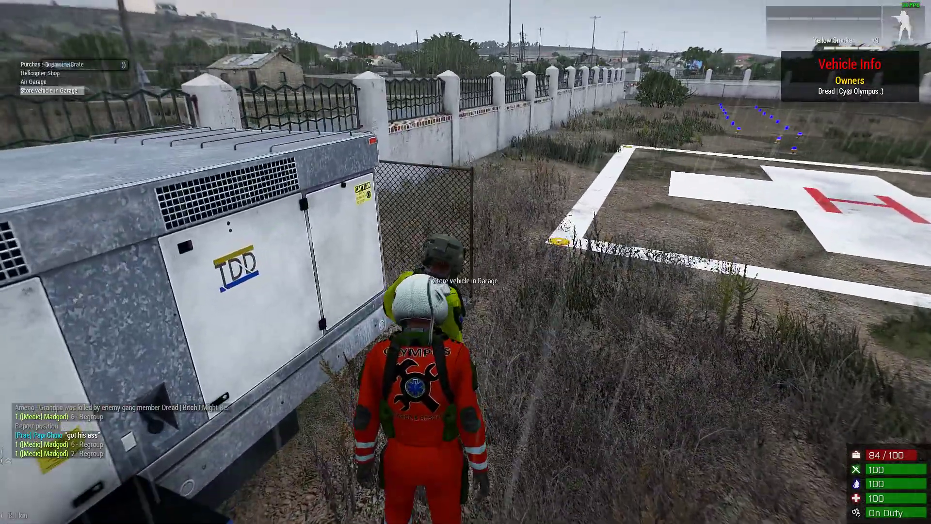
key("space")
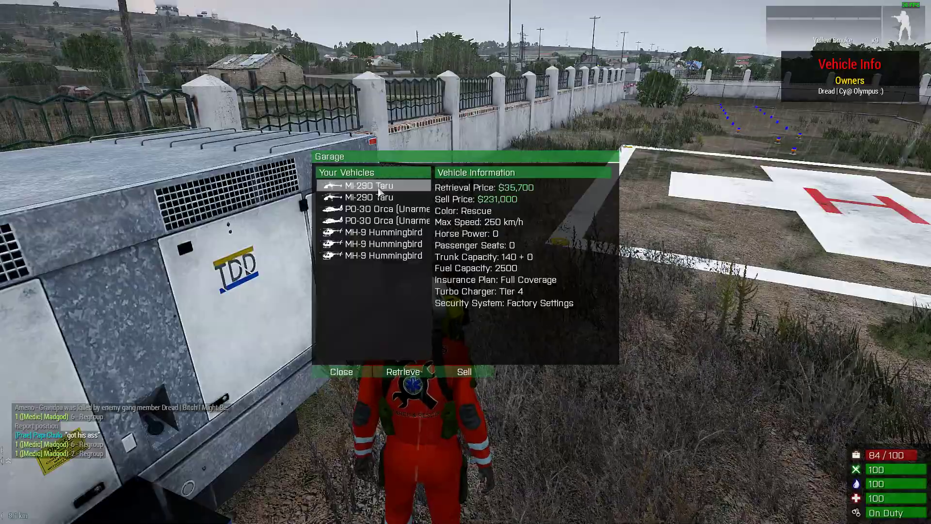
left_click(378, 199)
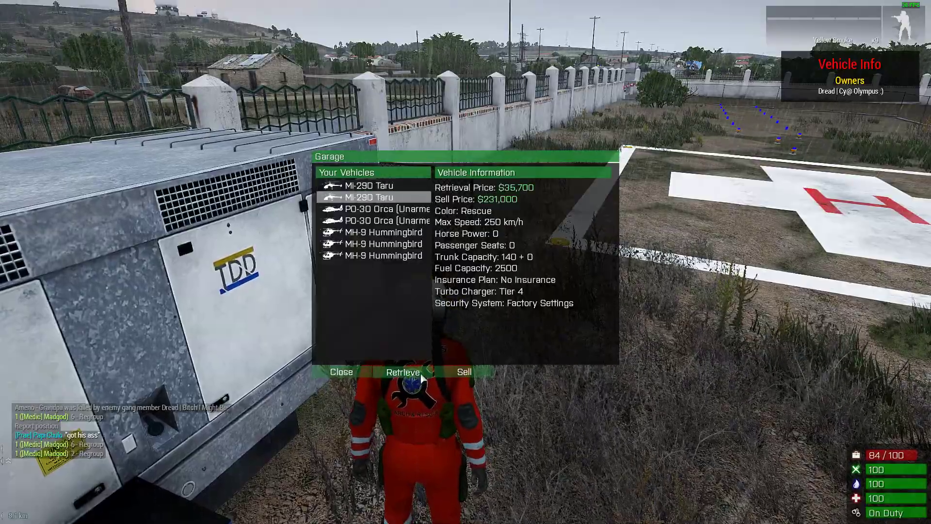
left_click(422, 376)
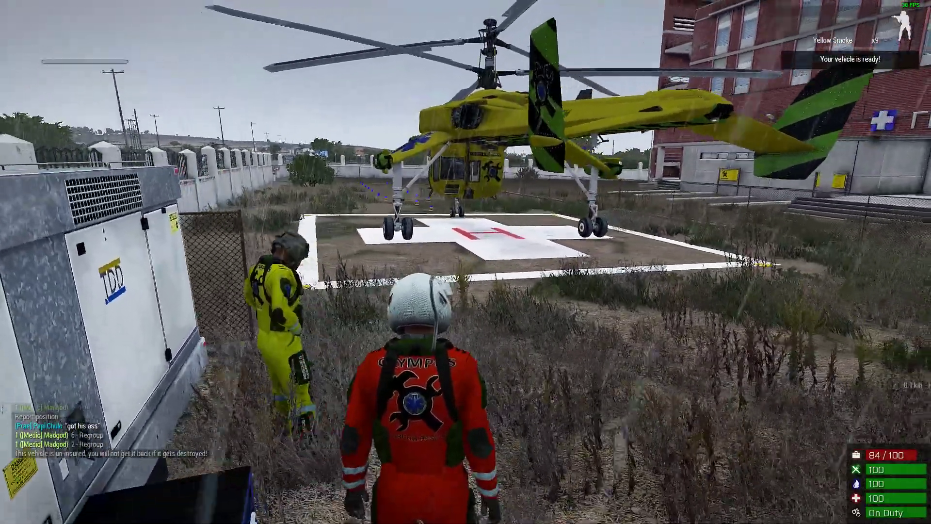
- Walk to the Taru, unlock it, and board as pilot
key("c")
key("w")
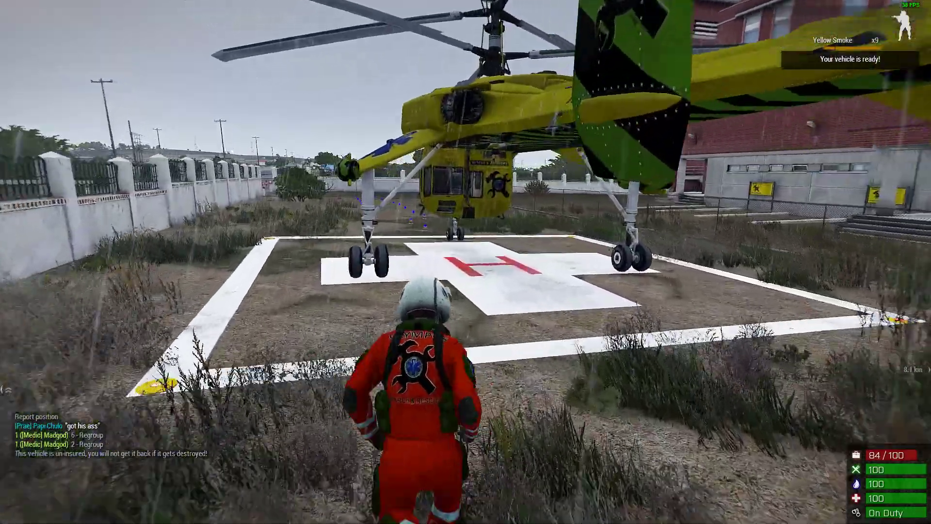
key("w")
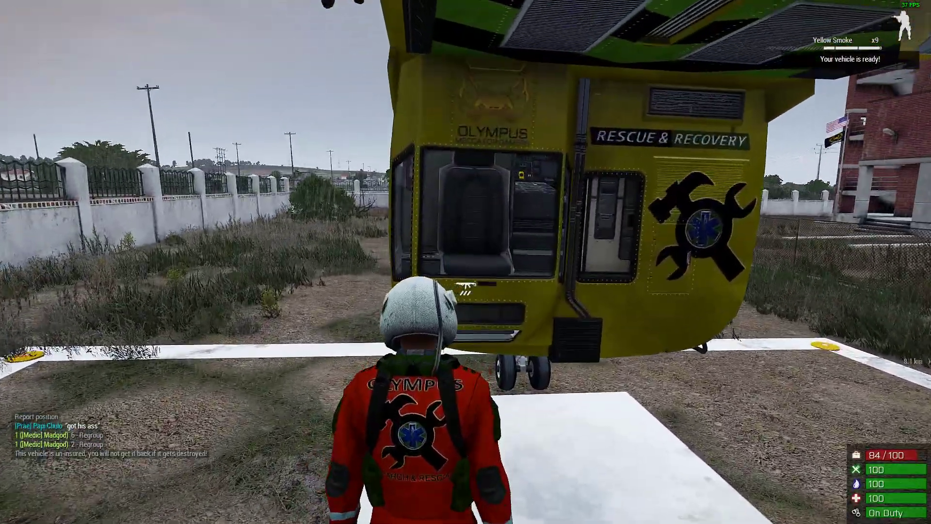
key("u")
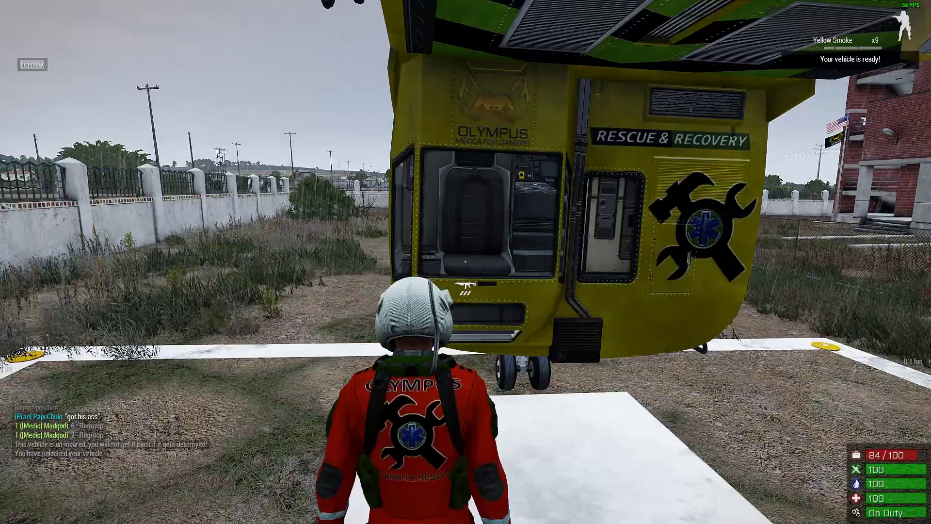
key("w")
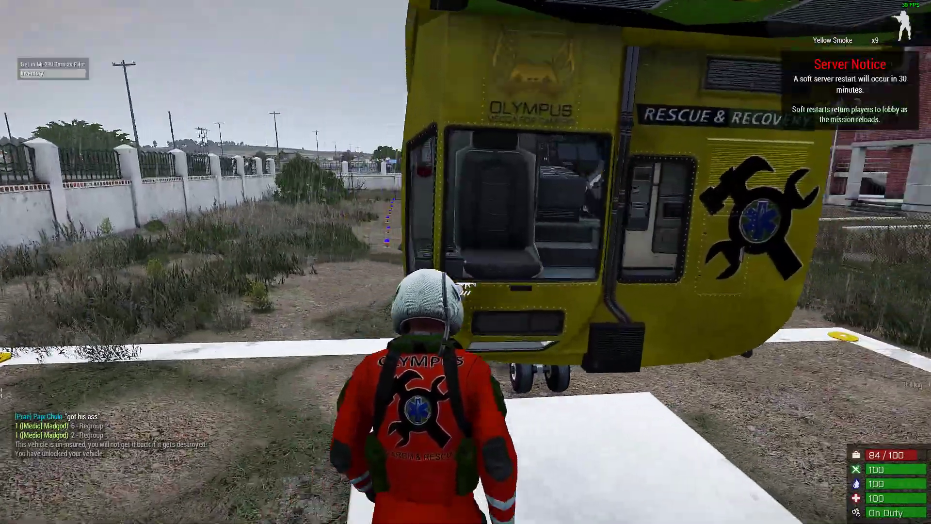
key("w")
key("space")
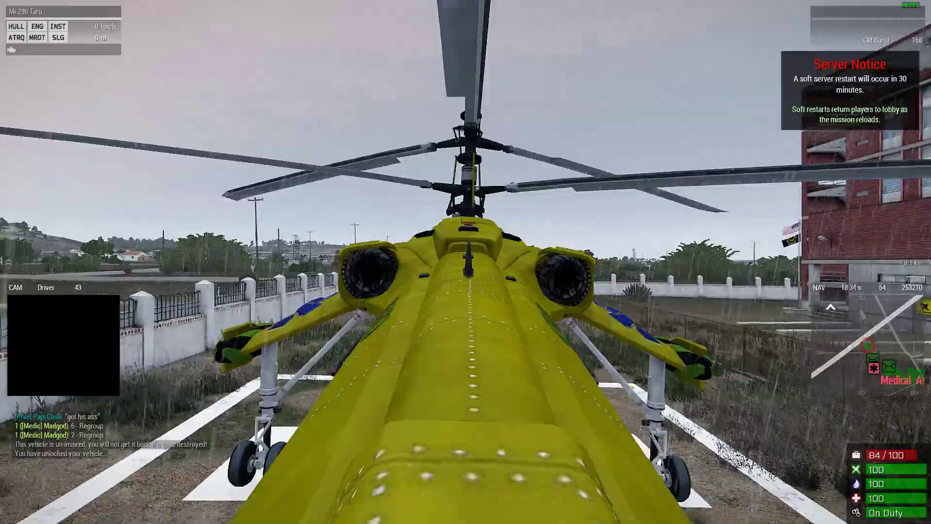